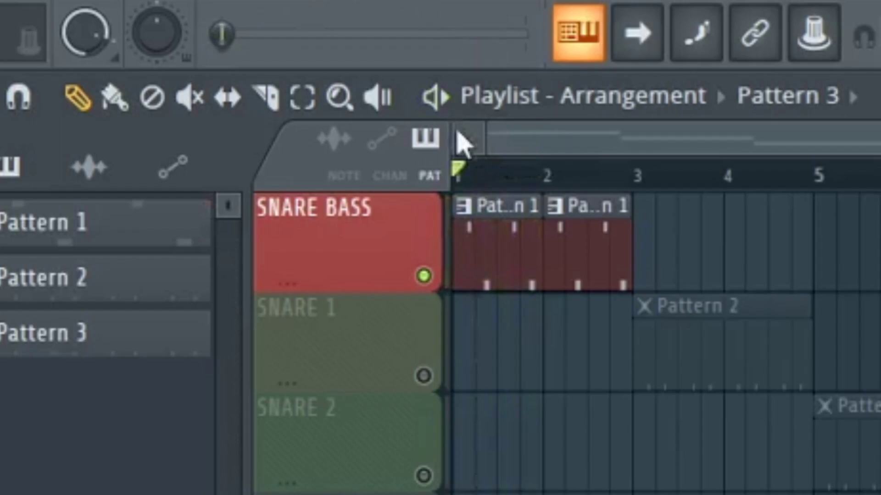
Step: Add Fruity Parametric EQ 2 to the first effect slot of the SNARE BASS mixer track
scroll(491, 187, up, 2)
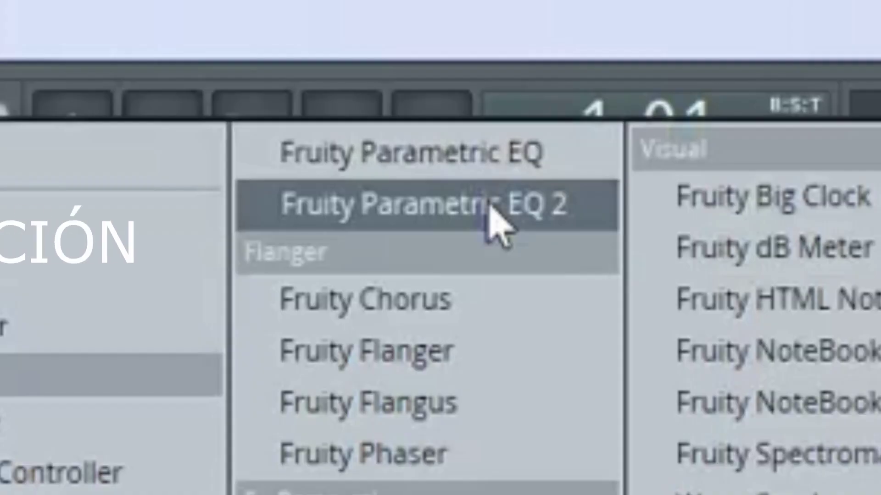
click(481, 48)
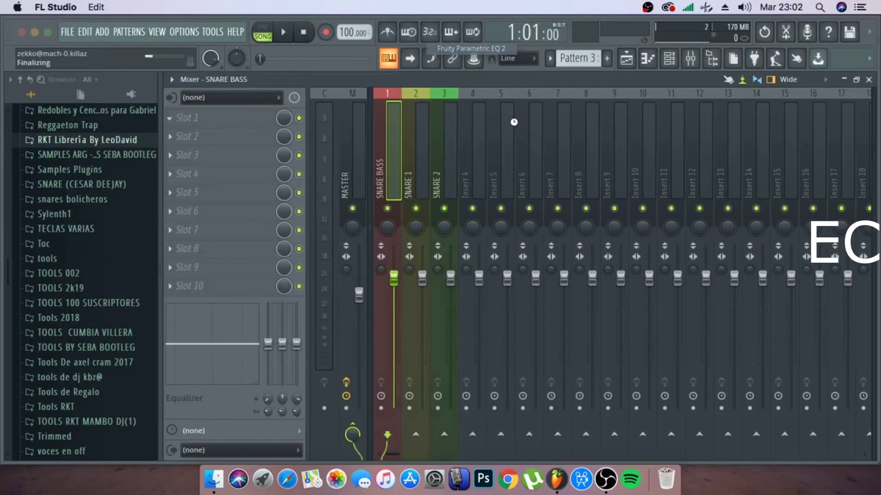
drag(510, 118, 510, 141)
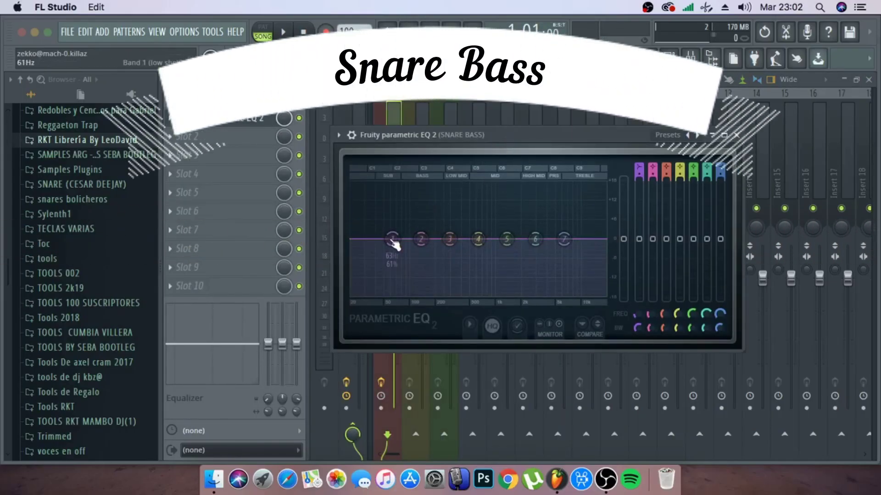
Step: Make EQ band 1 on SNARE BASS a steep high pass filter with its cutoff at about 50 Hz
mouse_move(419, 286)
click(454, 286)
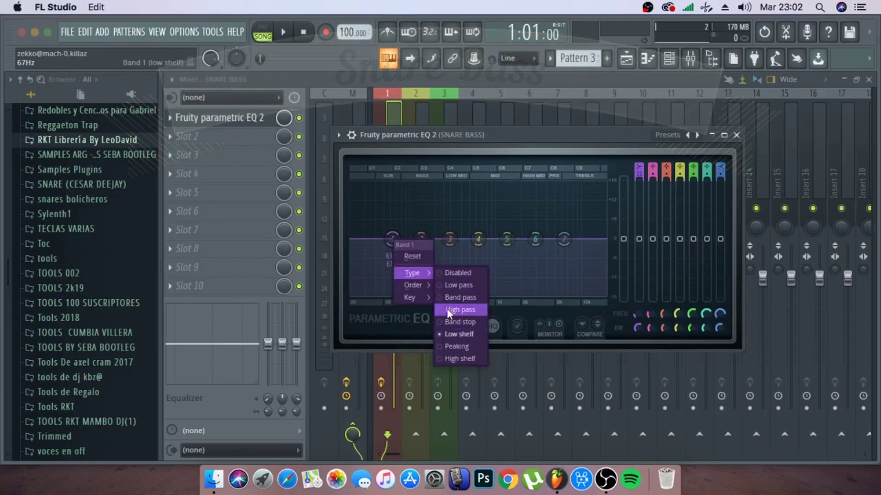
click(447, 309)
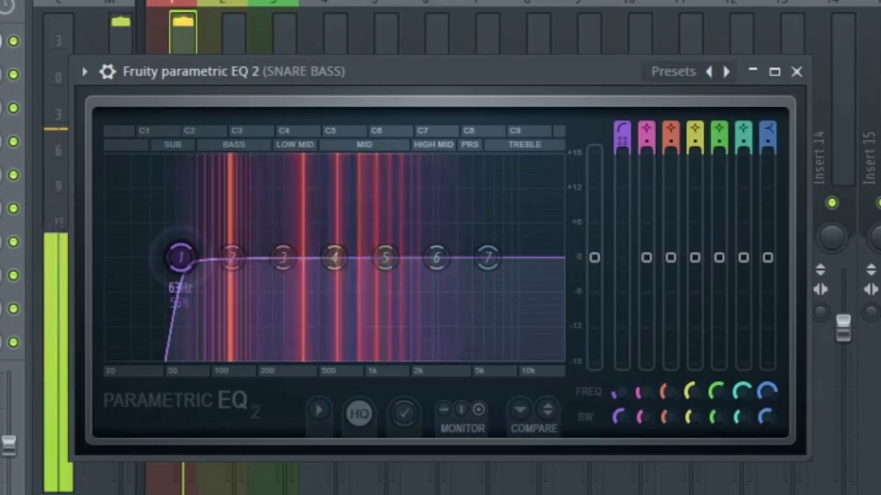
drag(392, 241, 384, 239)
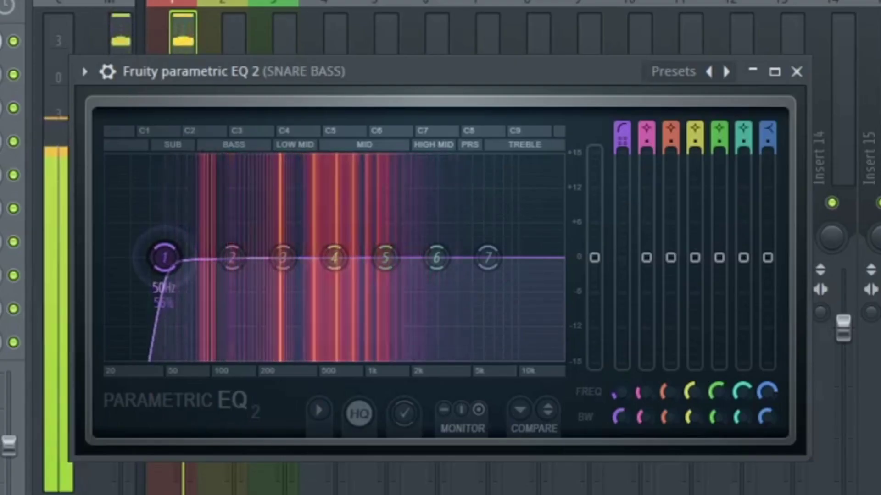
Step: Make EQ band 7 on SNARE BASS a steep low pass filter with its cutoff at about 3052 Hz
right_click(488, 265)
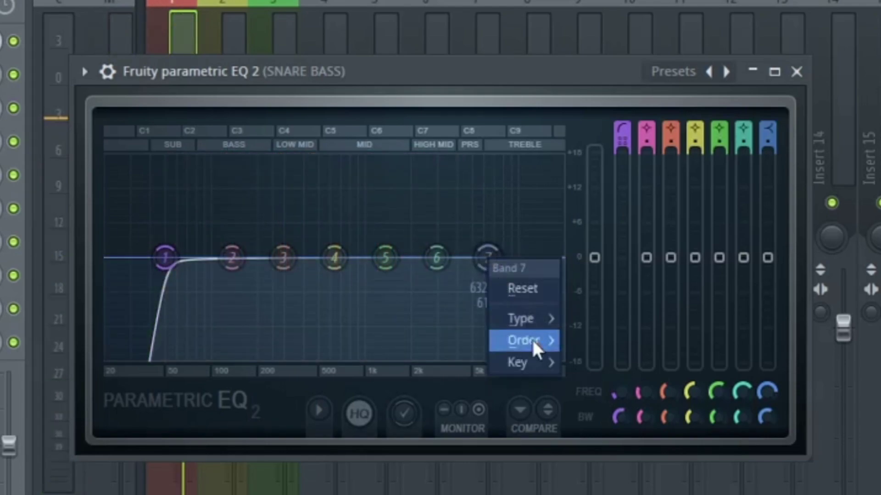
mouse_move(532, 338)
click(586, 355)
right_click(477, 268)
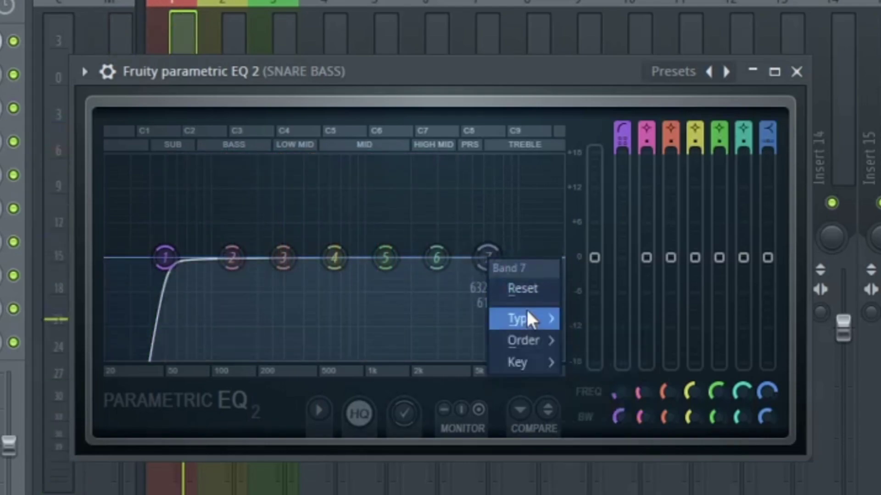
mouse_move(527, 319)
click(575, 338)
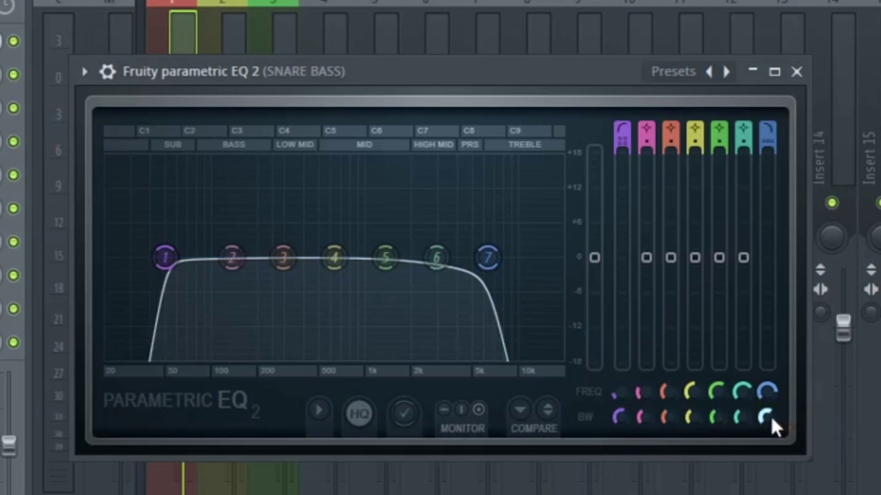
drag(491, 268, 438, 258)
key(space)
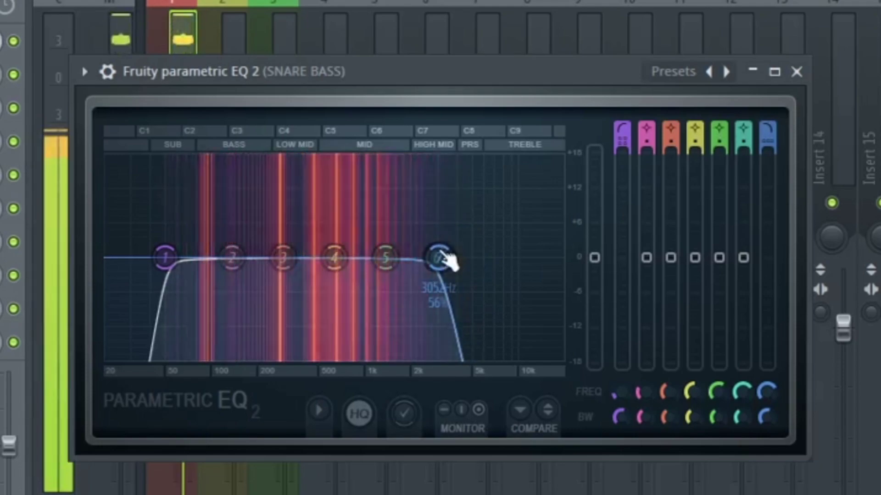
Step: Boost EQ band 2 slightly in the low bass and band 3 slightly at about 374 Hz
drag(233, 258, 229, 257)
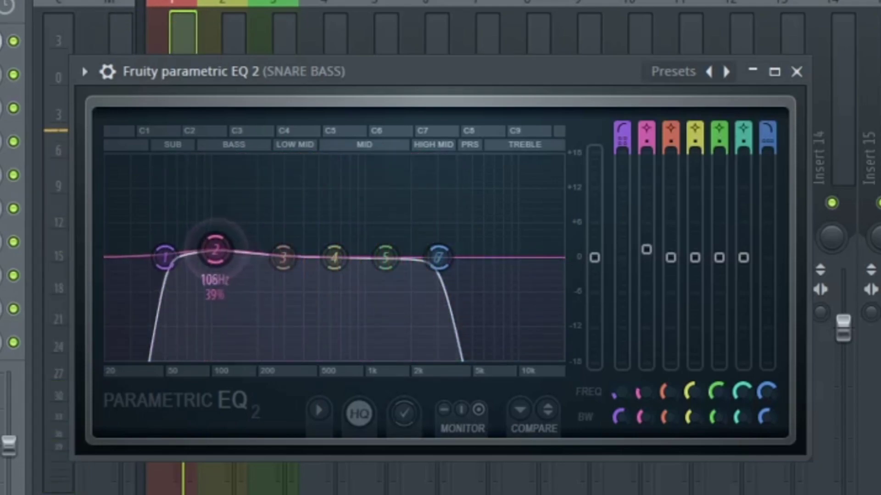
drag(283, 258, 299, 249)
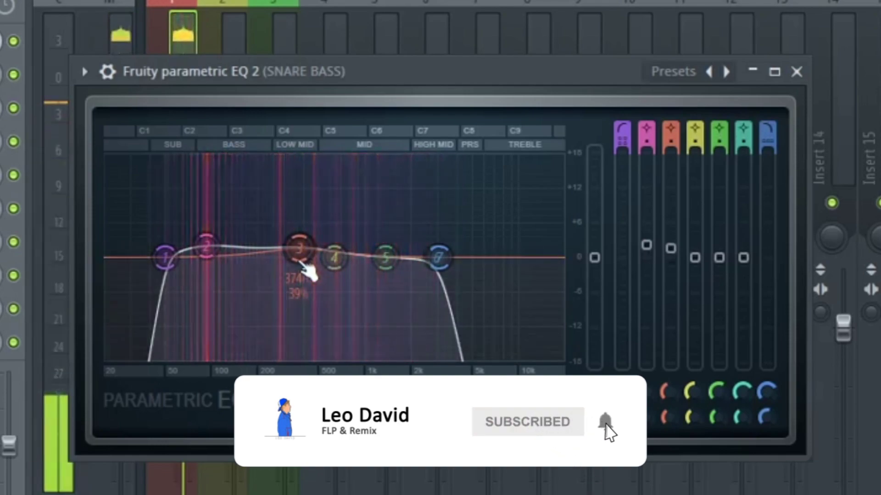
scroll(290, 262, down, 5)
drag(212, 249, 212, 246)
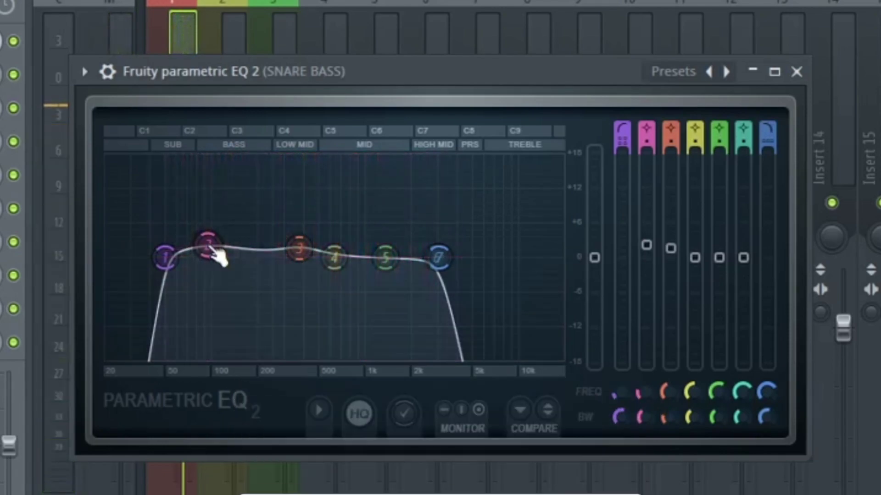
Step: Turn EQ band 5 into a narrow cut of about -17 dB between 100 and 200 Hz and close the equalizer
drag(385, 258, 250, 353)
scroll(246, 353, down, 1)
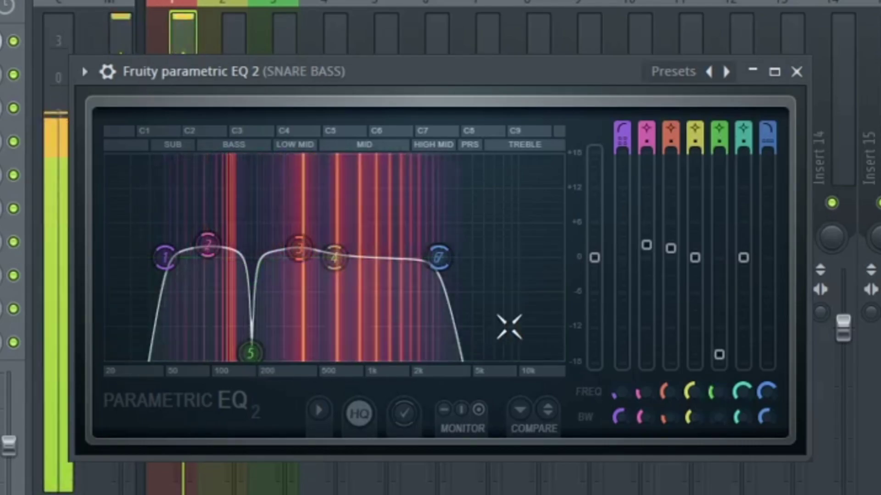
click(797, 72)
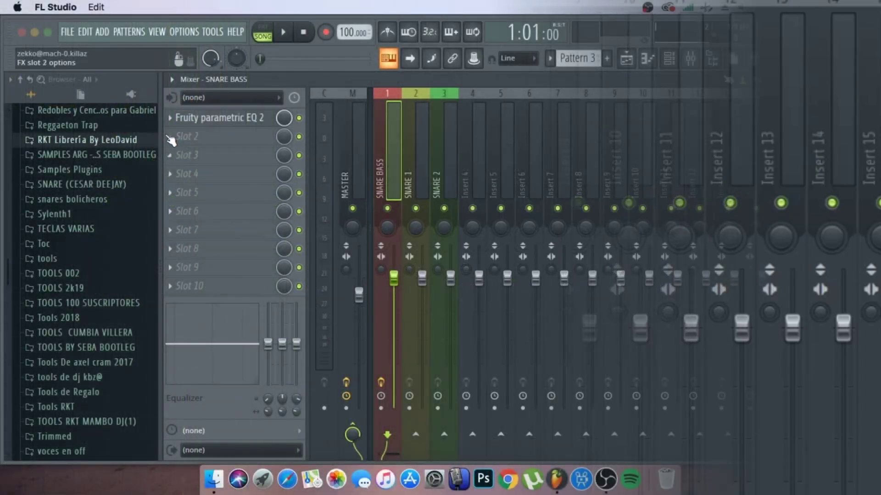
Step: Add Fruity Stereo Shaper to slot 2 of the SNARE BASS track
click(171, 138)
mouse_move(186, 151)
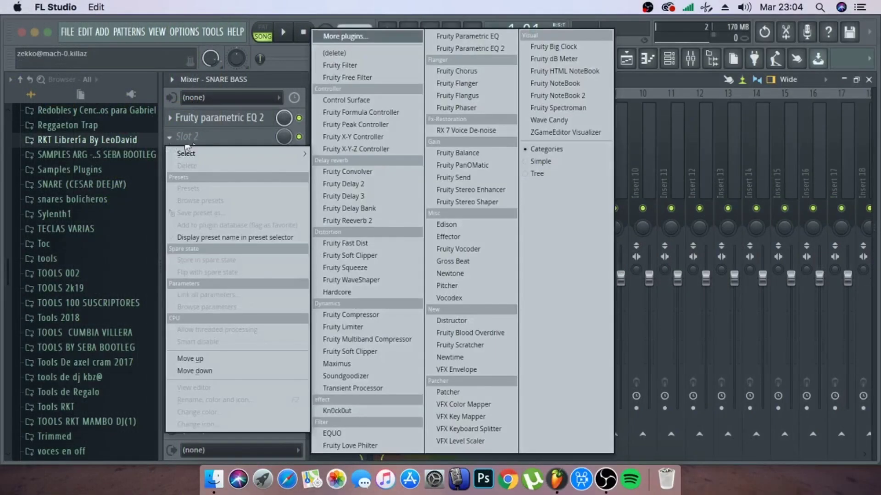
click(461, 202)
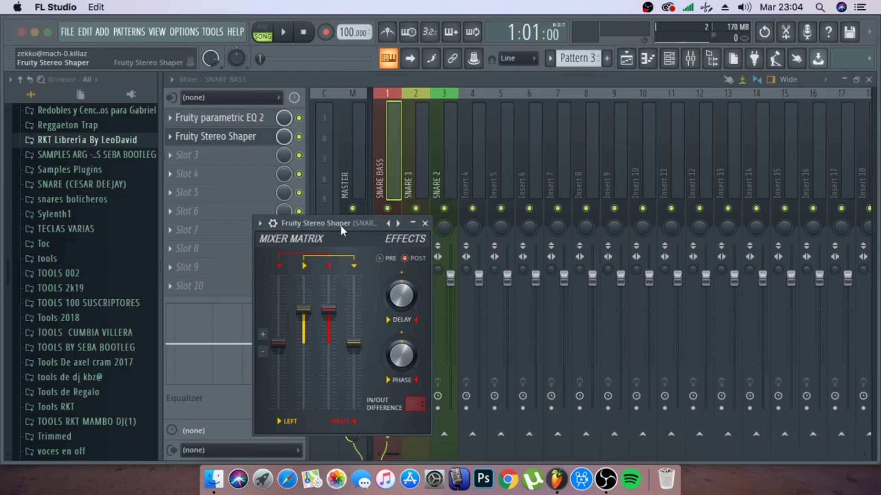
drag(340, 225, 517, 163)
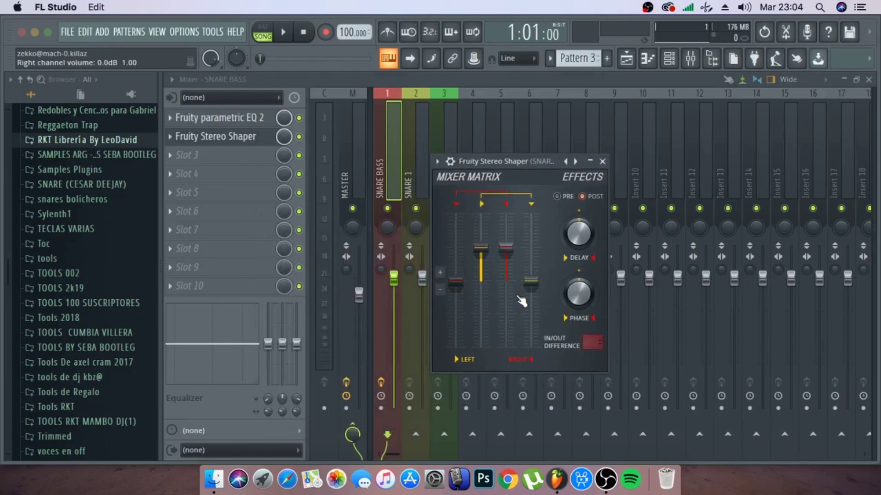
Step: Raise the left-into-right and right-into-left channel volumes slightly in the Stereo Shaper during playback, and close the plugin
key(space)
key(space)
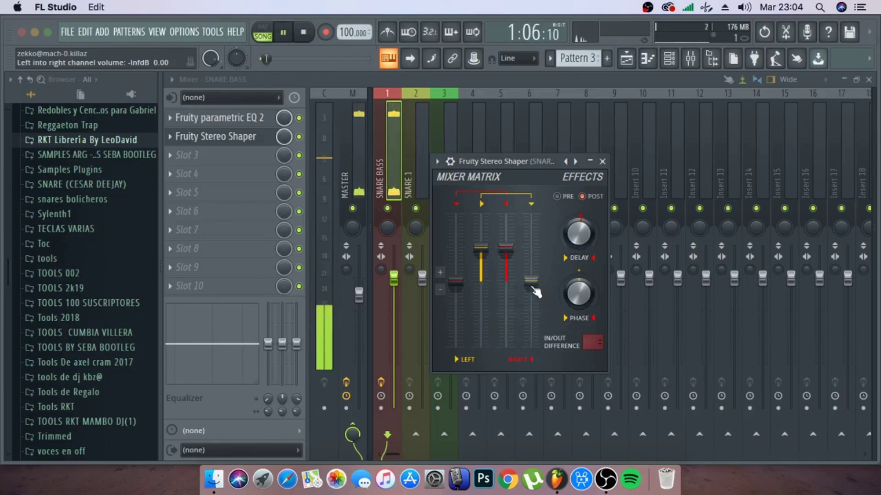
key(space)
drag(532, 288, 532, 287)
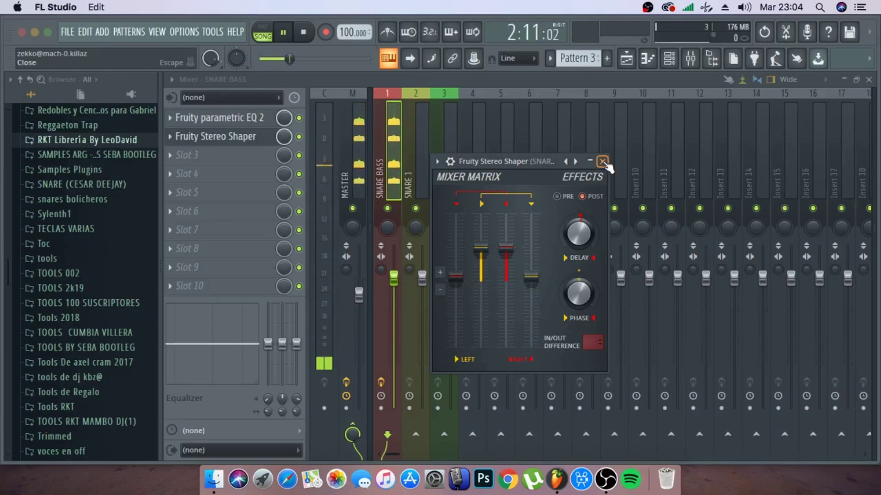
key(space)
click(602, 161)
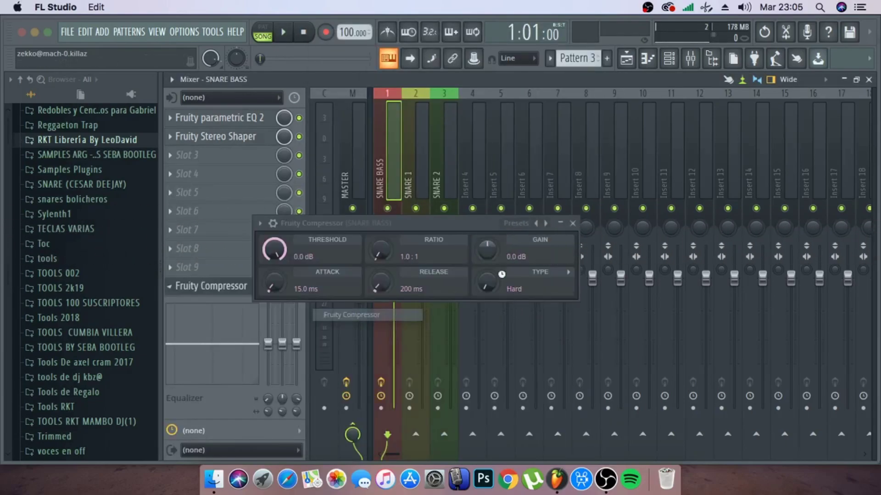
Step: Set the SNARE BASS compressor to attack 7.5 ms, ratio 7.0:1, gain 1.0 dB, release 87 ms and type Medium
drag(436, 228, 551, 171)
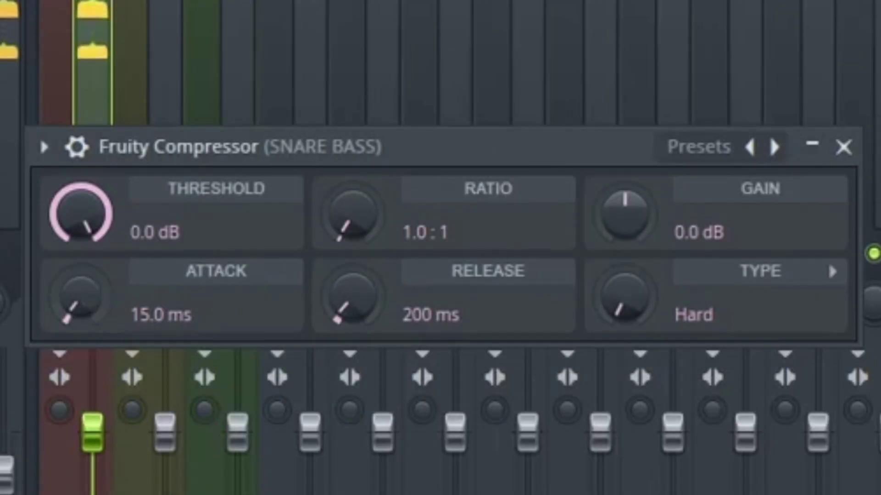
drag(81, 297, 81, 310)
drag(362, 220, 363, 202)
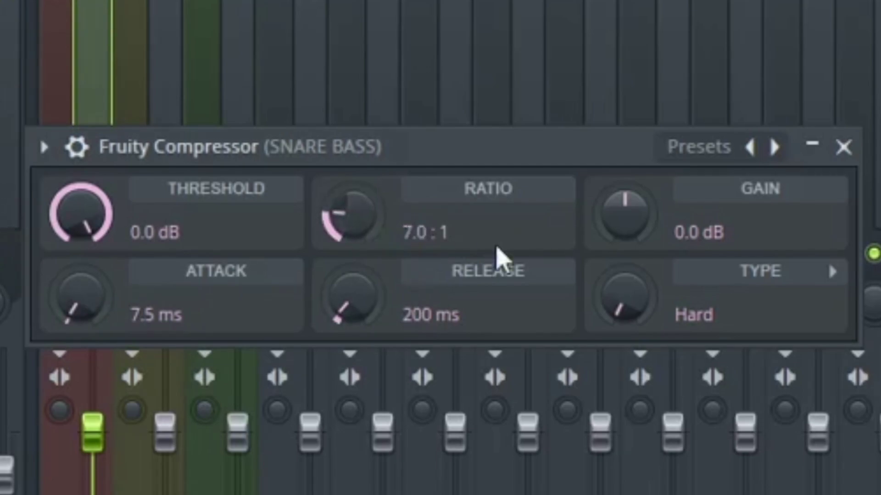
drag(603, 246, 604, 237)
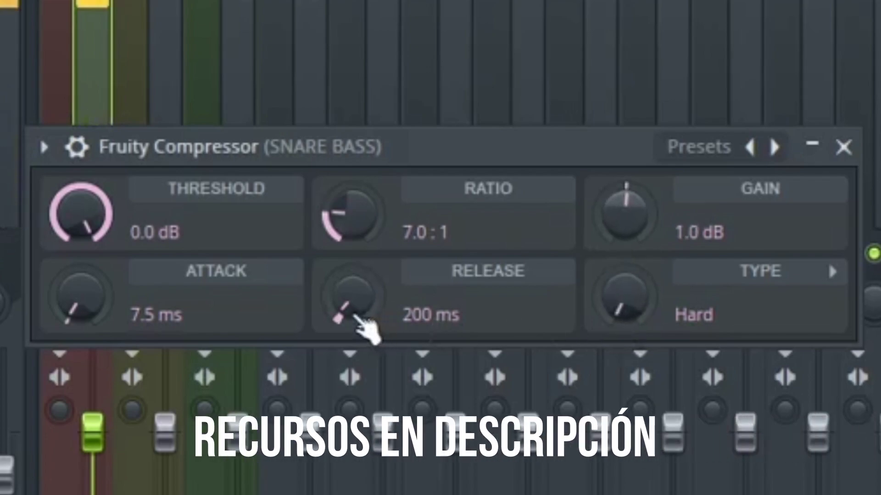
drag(357, 316, 356, 327)
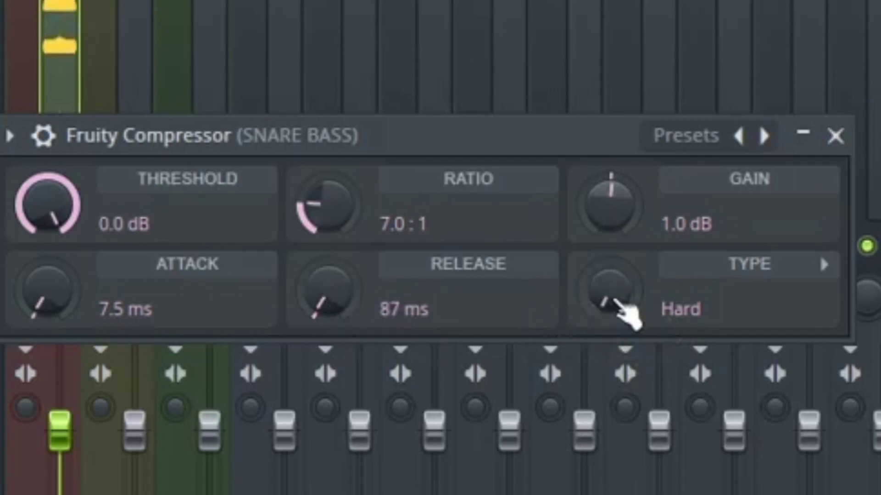
drag(609, 292, 609, 287)
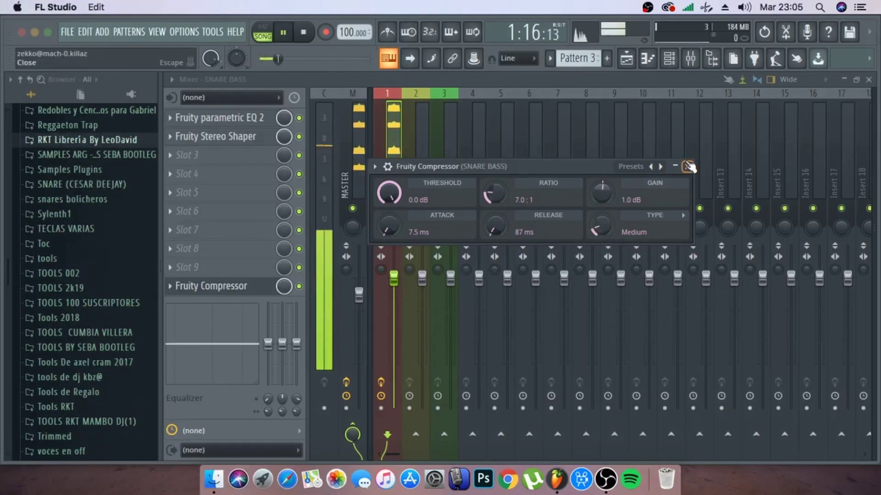
click(688, 167)
key(space)
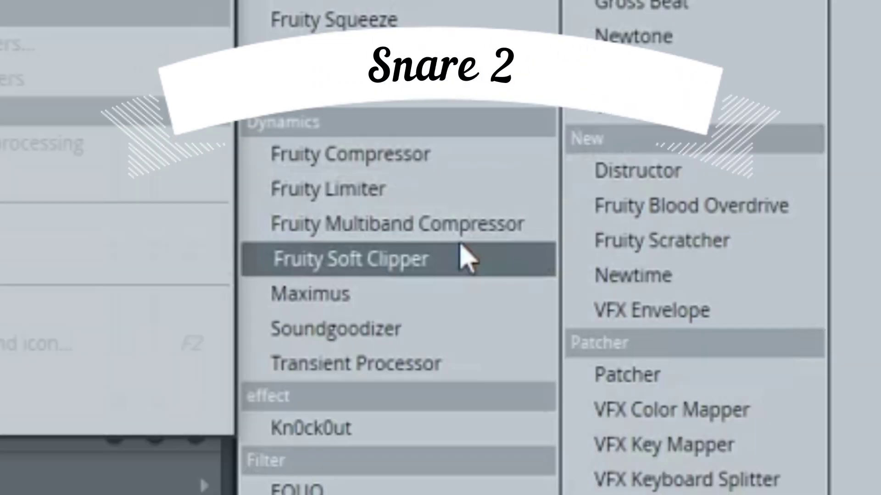
Step: Add Fruity Soft Clipper to the SNARE 1 track, raise its post gain and lower its threshold during playback
click(465, 259)
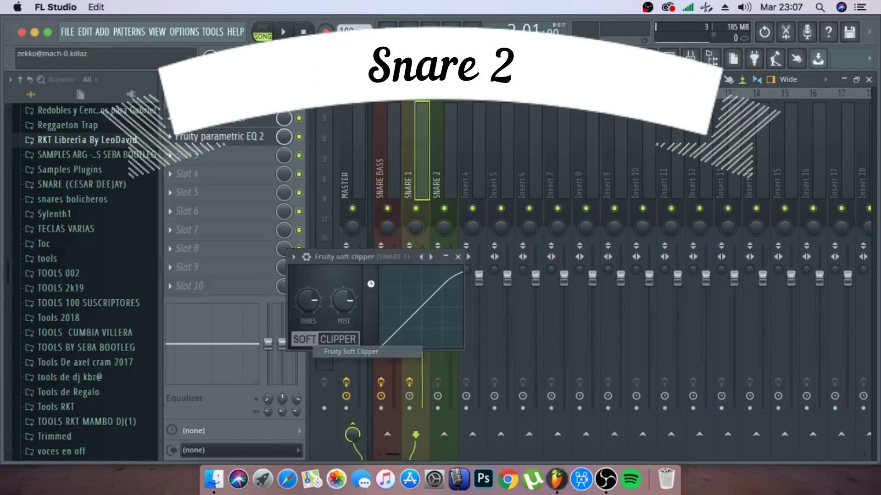
key(space)
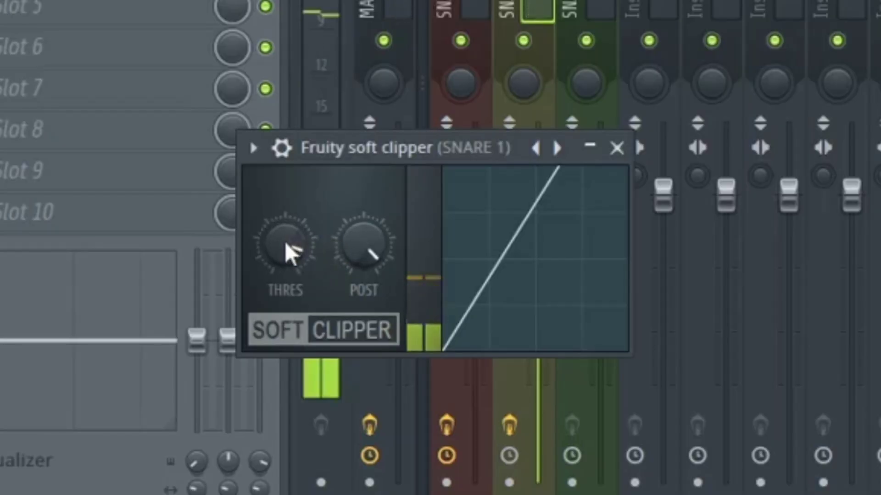
drag(286, 246, 286, 275)
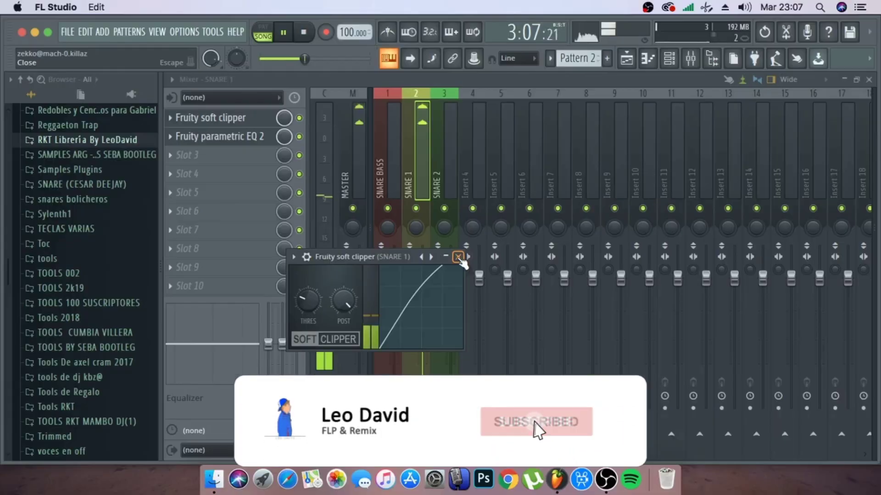
click(458, 257)
key(space)
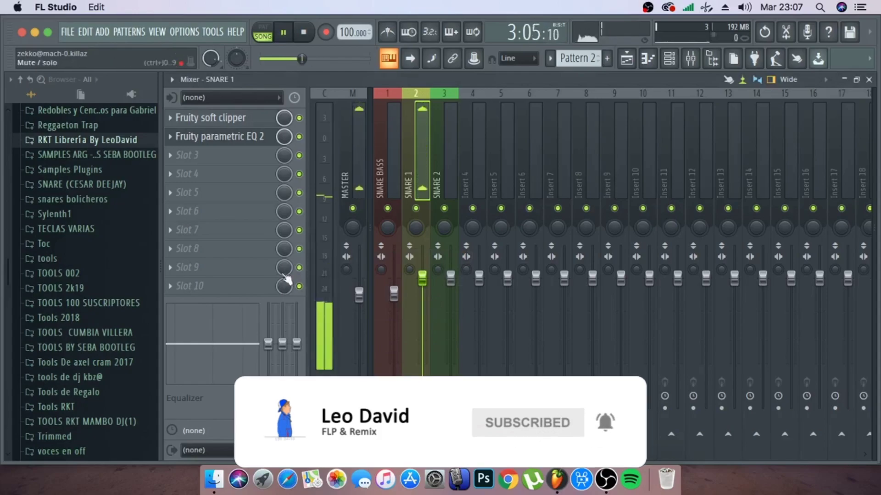
key(space)
Step: Make band 1 of the Parametric EQ 2 on SNARE 1 a high pass filter with Steep 6 order
click(204, 142)
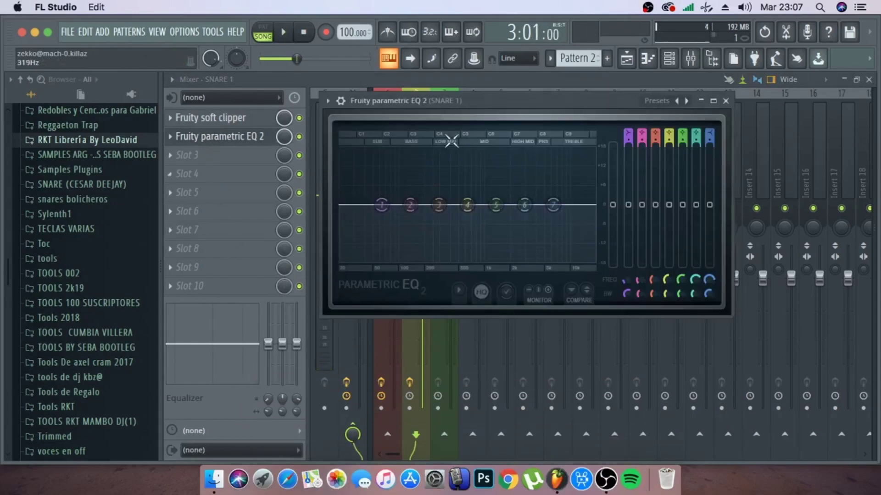
drag(500, 107, 526, 139)
key(space)
right_click(410, 242)
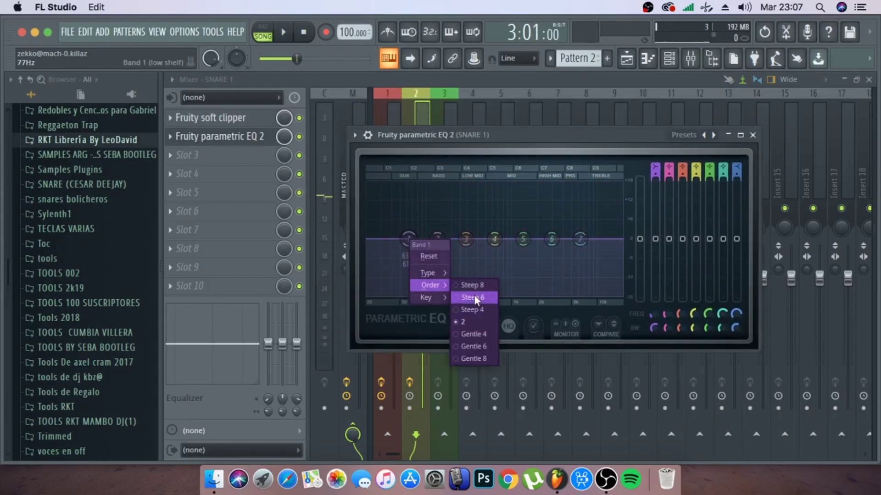
click(474, 296)
right_click(410, 239)
mouse_move(428, 274)
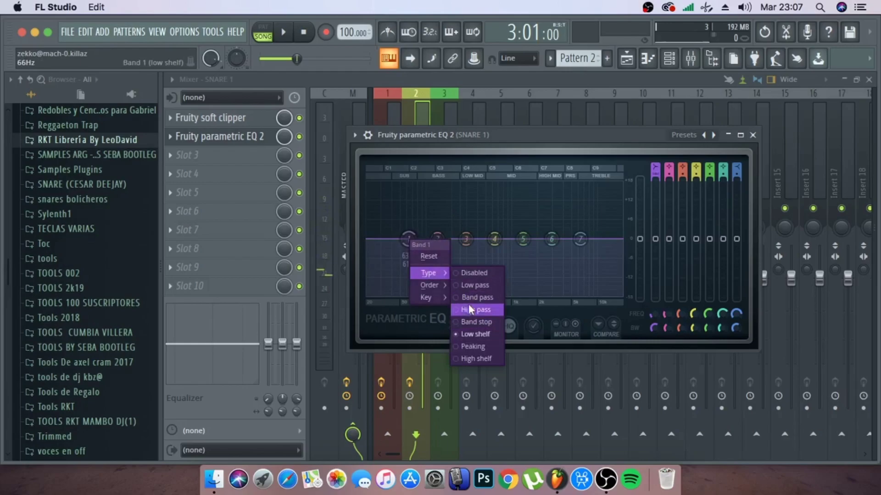
click(471, 310)
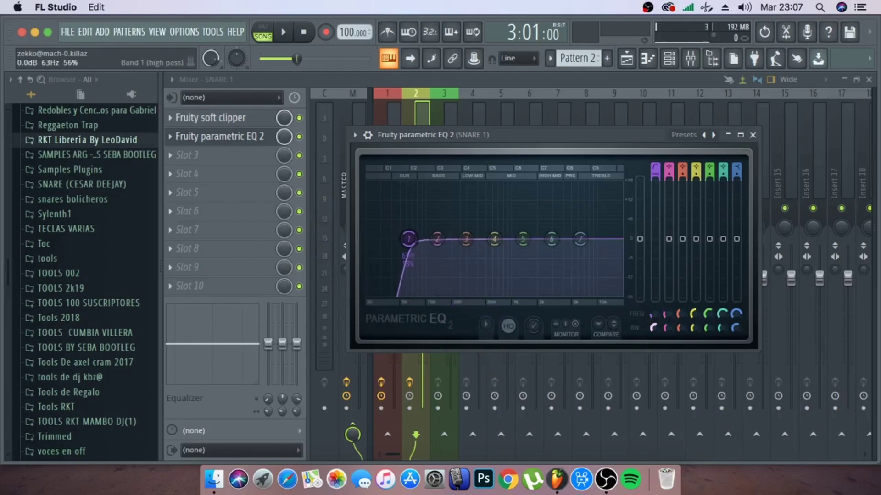
Step: Move the SNARE 1 EQ's band 1 high pass cutoff to 131 Hz and boost band 3 slightly, checking playback
key(space)
drag(410, 241, 421, 241)
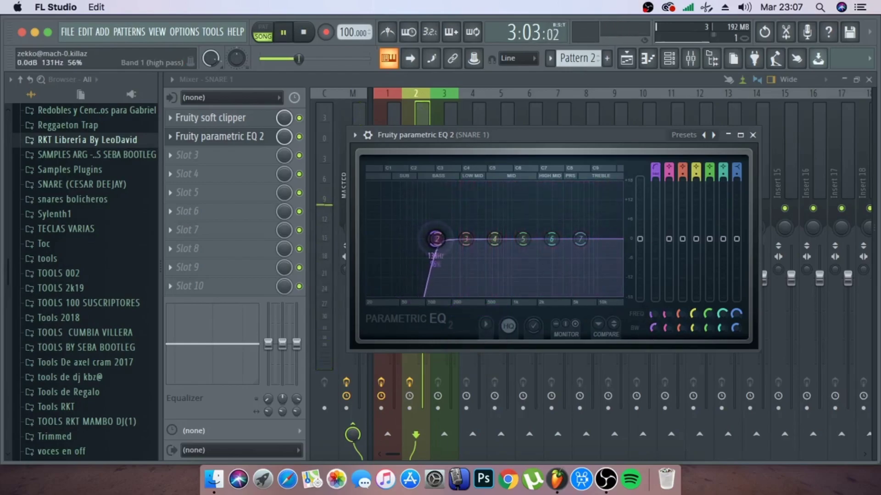
key(space)
drag(465, 239, 465, 233)
key(space)
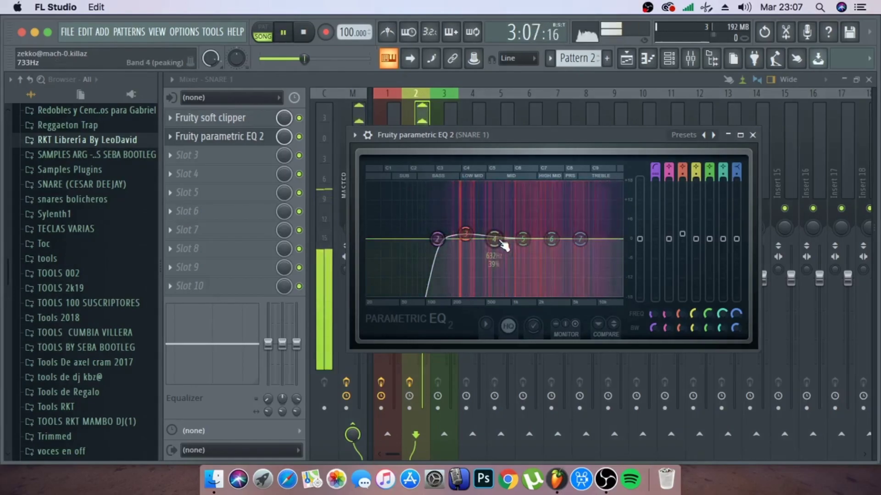
Step: Shift band 3 higher in frequency, boost band 4 slightly near 1 kHz and dip band 6 while auditioning the snare
key(space)
drag(466, 235, 518, 238)
key(space)
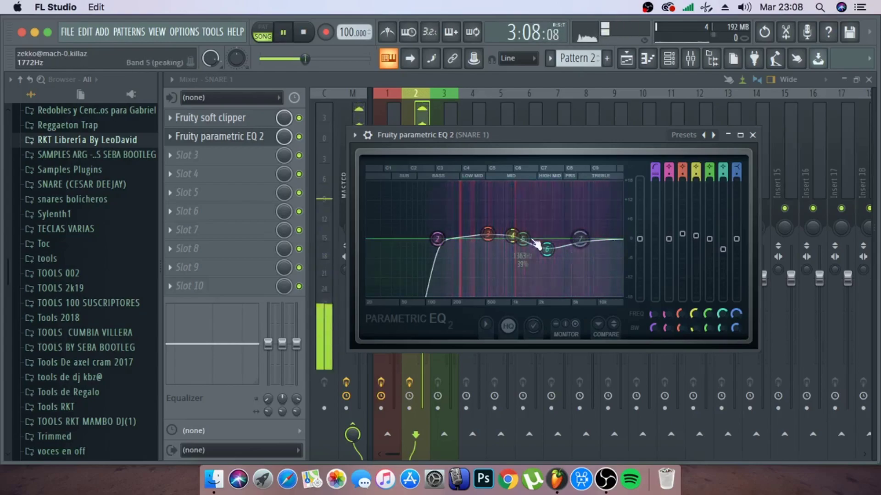
drag(548, 249, 599, 243)
key(space)
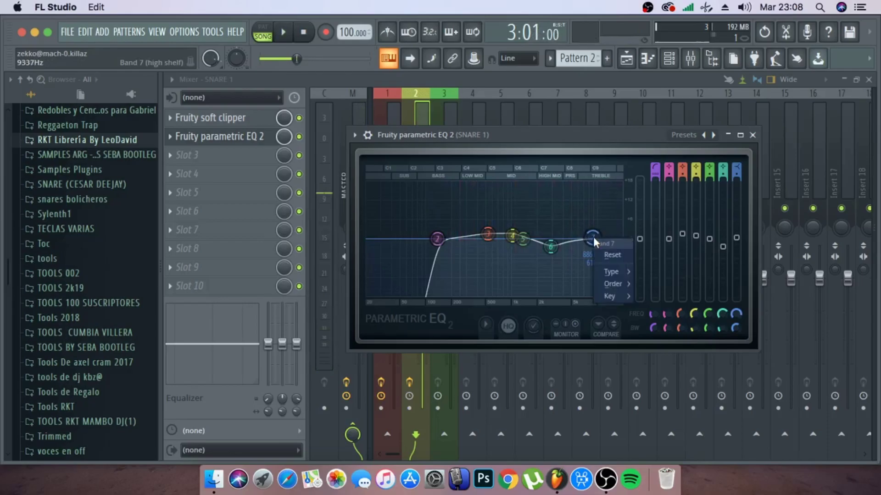
Step: Turn band 7 into a steep low pass filter, raise its cutoff frequency, and close the SNARE 1 equalizer
click(646, 285)
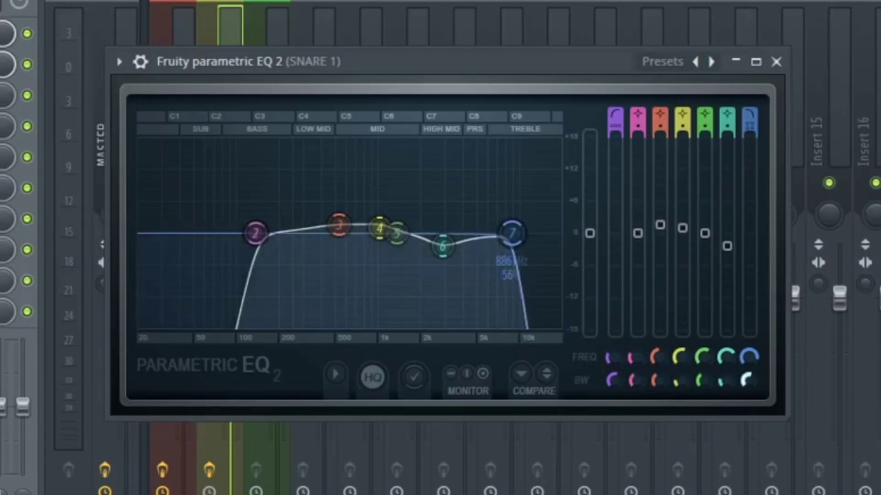
drag(513, 234, 532, 234)
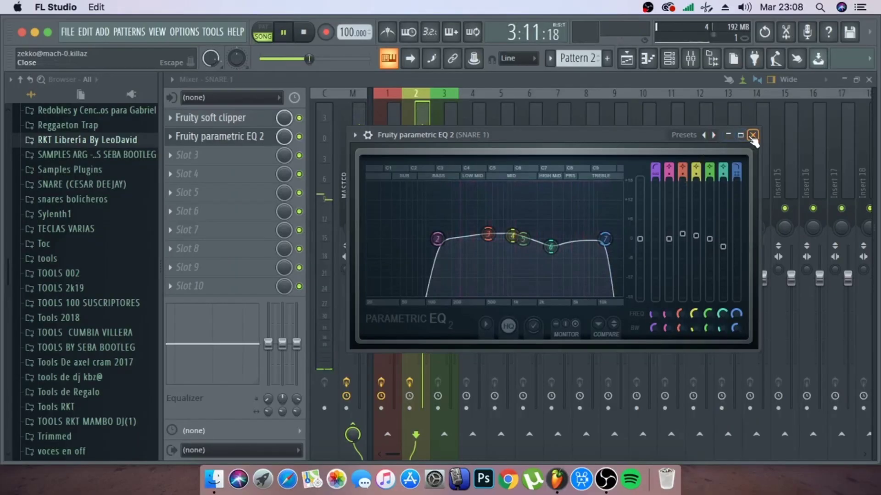
click(776, 61)
key(space)
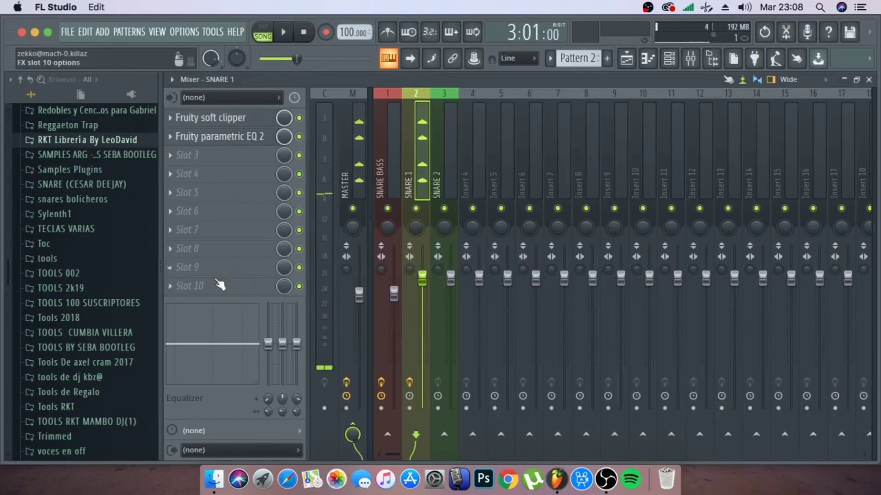
Step: Add Fruity Stereo Shaper to slot 10 of SNARE 1, delay it 0.5 ms right, and raise the track's volume slightly
click(175, 290)
click(442, 203)
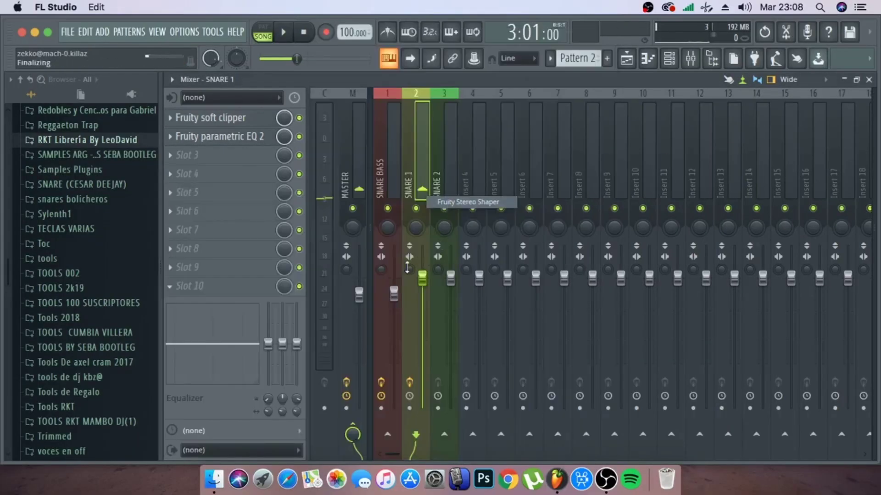
drag(400, 258, 498, 195)
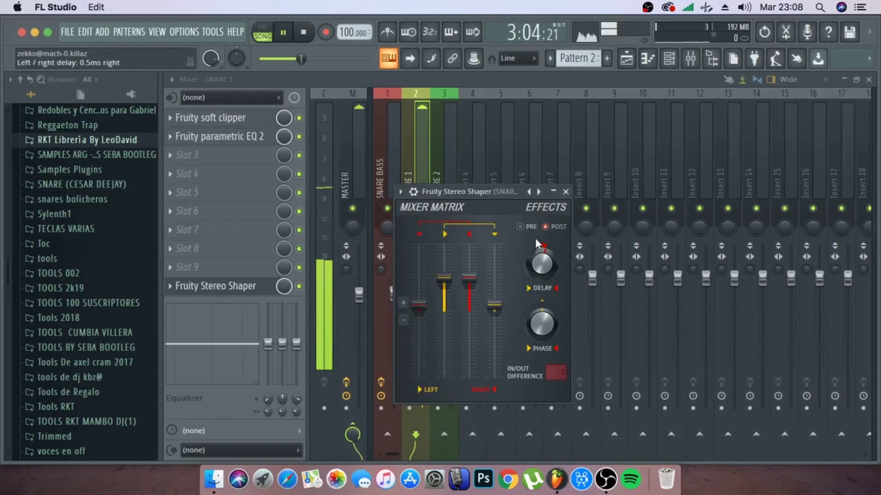
click(565, 192)
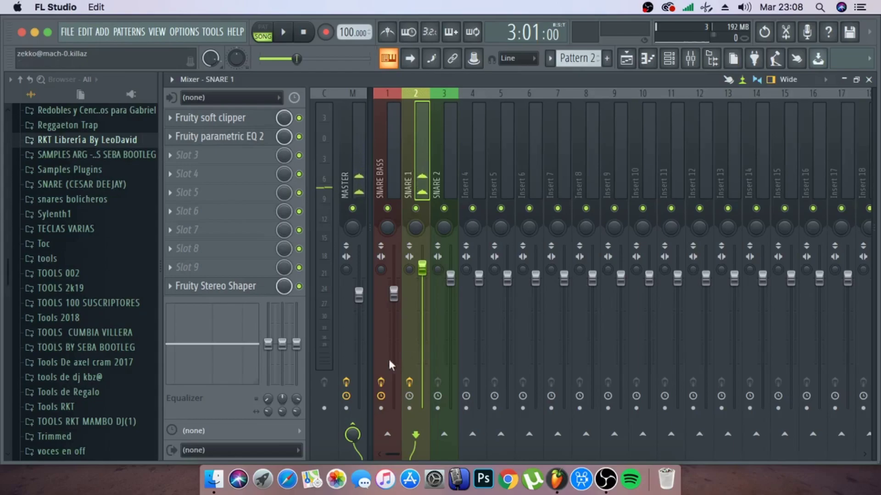
key(space)
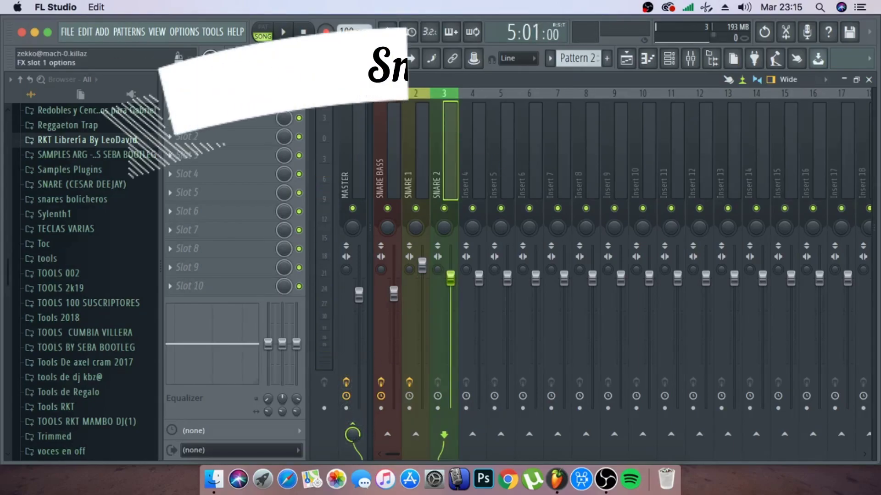
Step: Add Fruity Parametric EQ 2 to SNARE 2 and make band 1 a Steep 8 high pass cutting just above 100 Hz
click(169, 118)
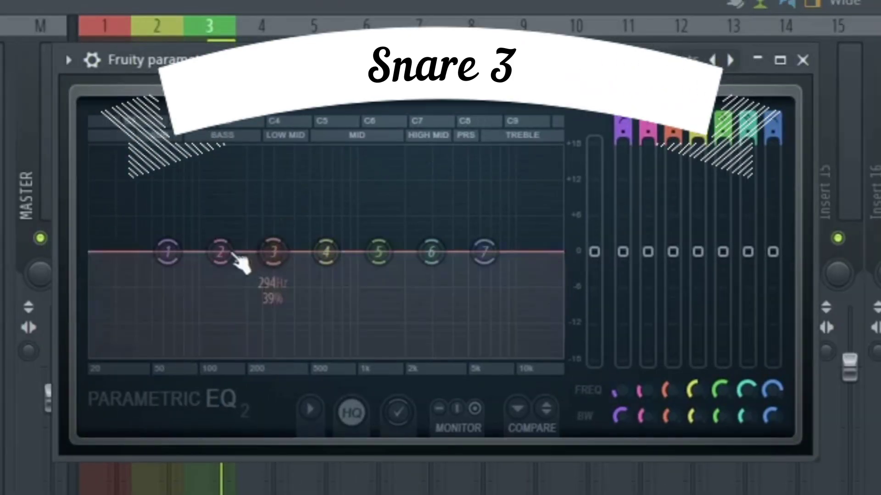
right_click(168, 253)
mouse_move(203, 338)
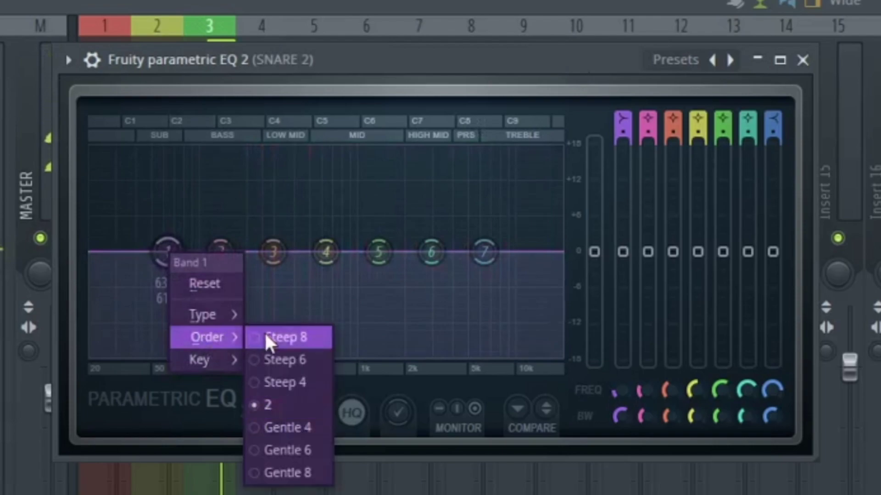
mouse_move(197, 315)
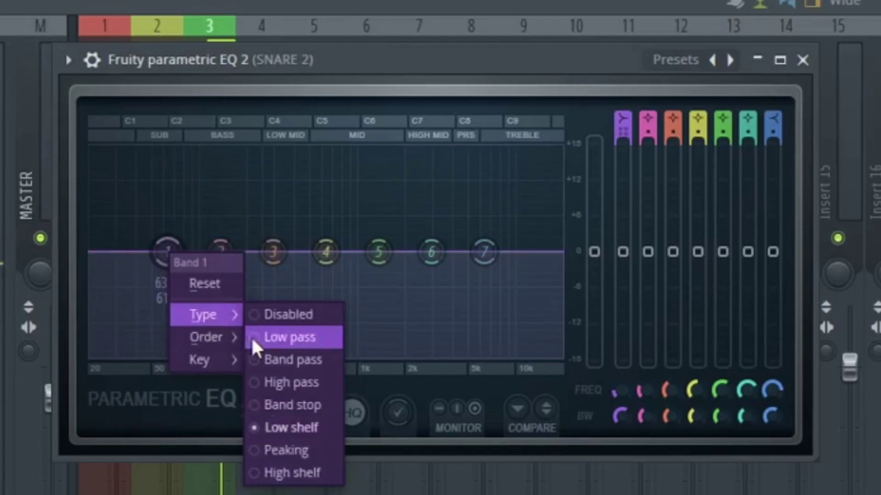
click(299, 382)
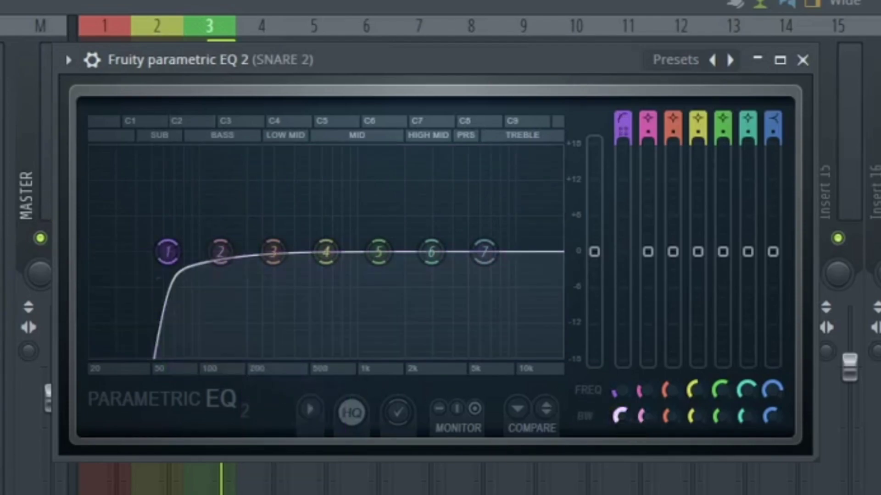
drag(168, 252, 216, 251)
Step: Make band 7 of the SNARE 2 equalizer a Steep 8 low pass filter with its cutoff above 10 kHz
right_click(486, 255)
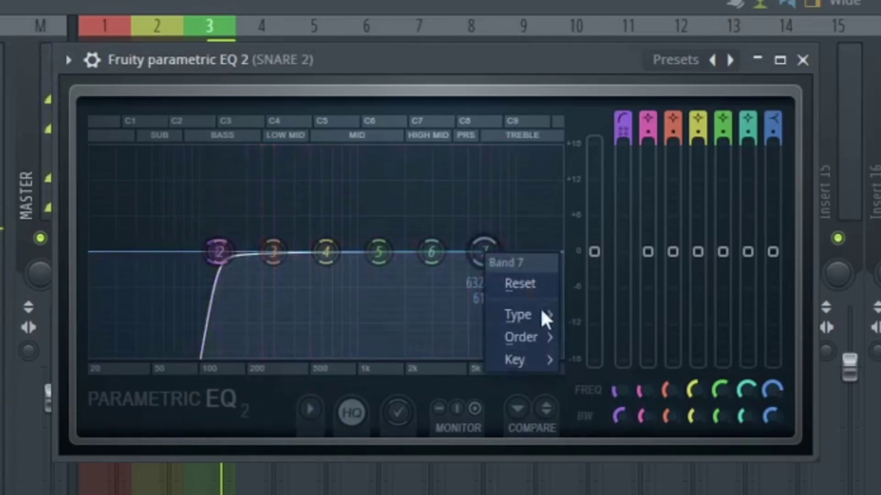
mouse_move(550, 338)
click(592, 339)
right_click(481, 253)
mouse_move(538, 321)
click(591, 338)
drag(772, 417, 772, 415)
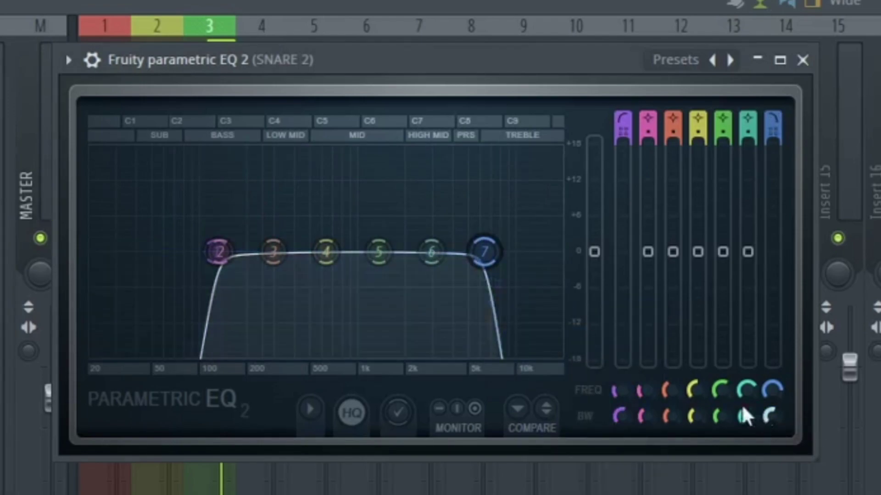
drag(518, 272, 549, 262)
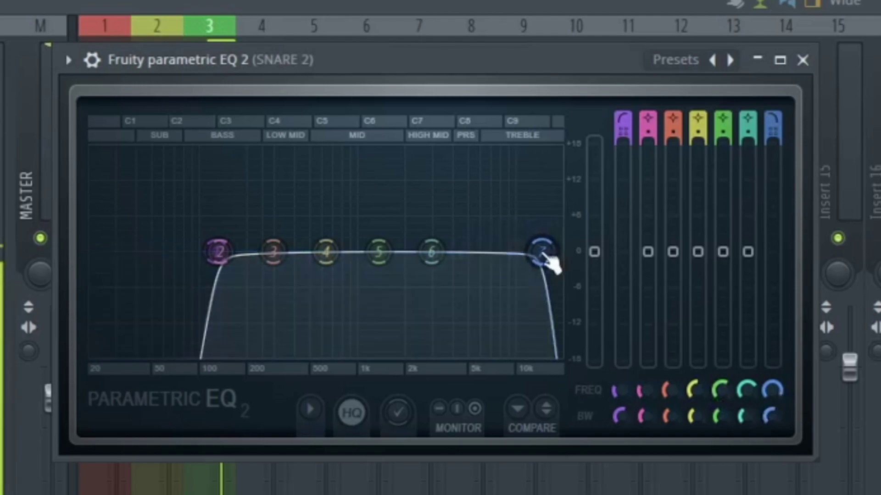
Step: Boost bands 3, 5 and 6 slightly and cut band 4 by about 6 dB in the mids of the SNARE 2 equalizer
drag(431, 259, 497, 252)
drag(379, 251, 386, 250)
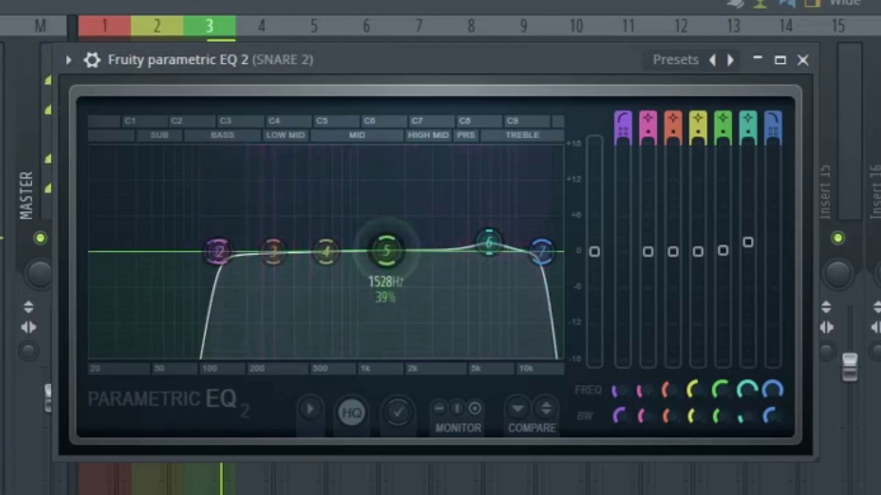
drag(326, 251, 379, 288)
mouse_move(281, 255)
mouse_down()
mouse_move(288, 247)
mouse_move(276, 240)
mouse_up()
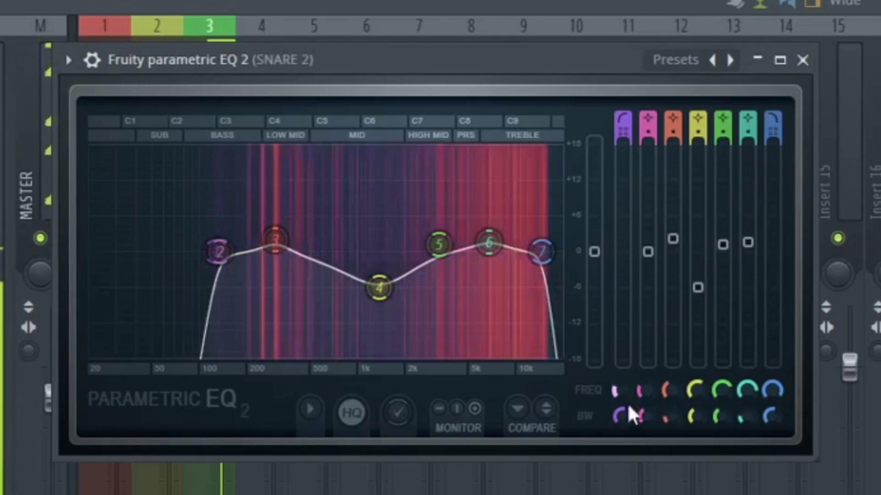
Step: Narrow band 4's bandwidth, shift bands 4 and 6 slightly higher in frequency, and close the SNARE 2 equalizer
drag(619, 416, 666, 431)
drag(393, 307, 400, 305)
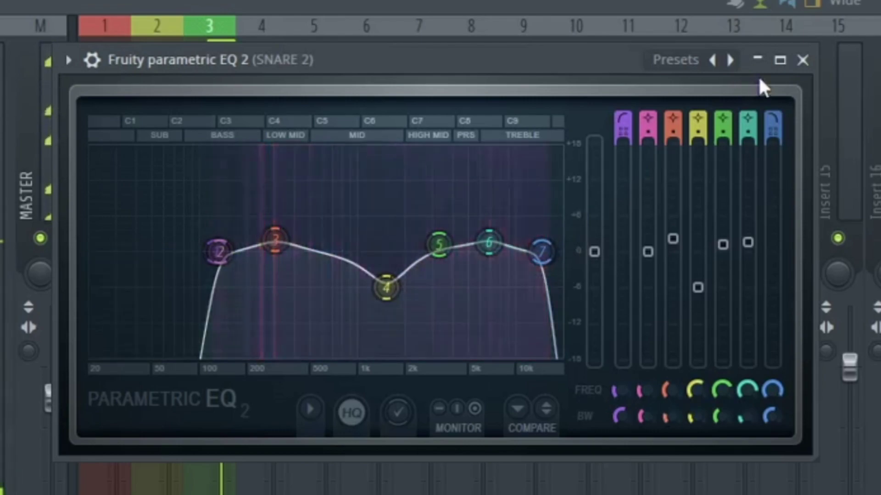
drag(511, 250, 518, 249)
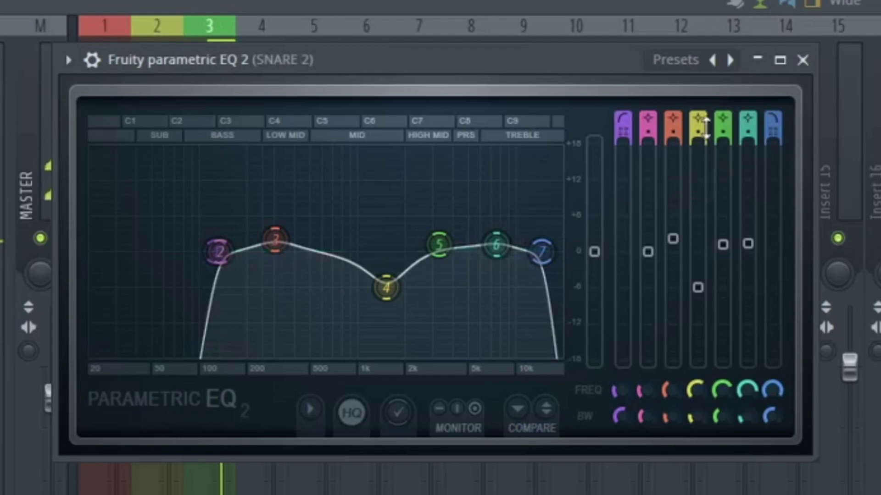
click(803, 60)
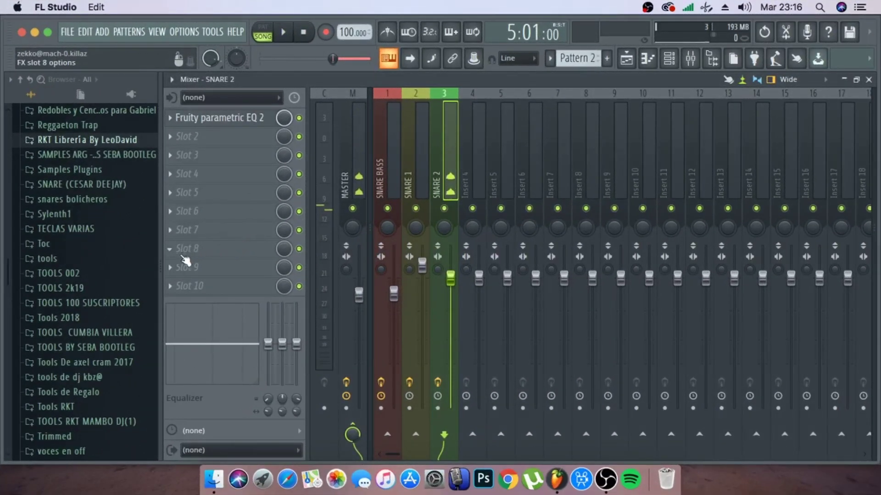
Step: Add Fruity Stereo Shaper to slot 9 of SNARE 2, turn its delay slightly to the right, and close the plugin
click(173, 269)
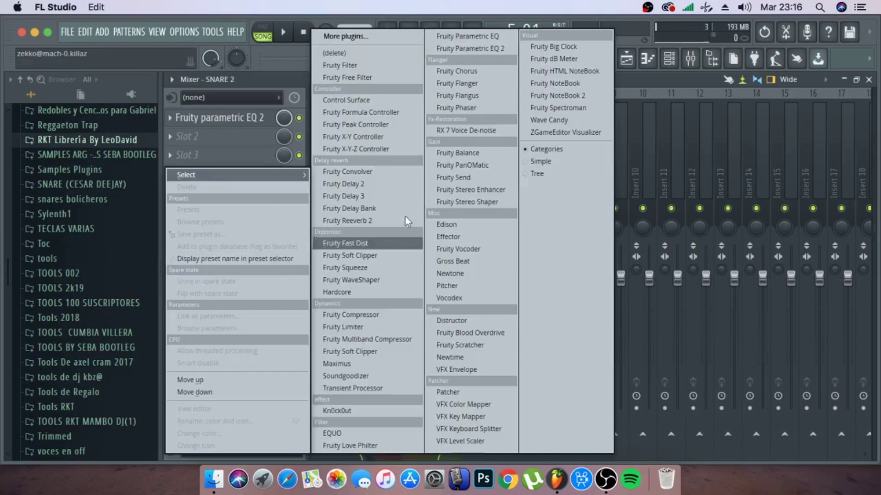
click(469, 201)
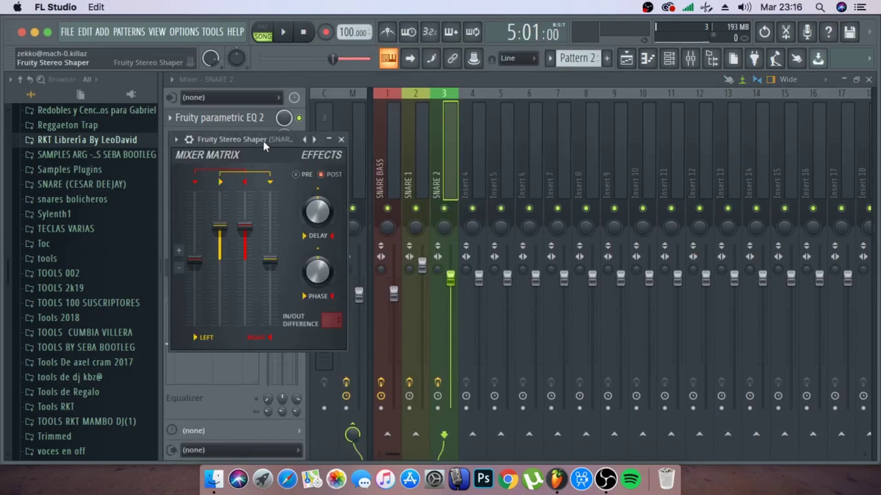
drag(264, 142, 547, 137)
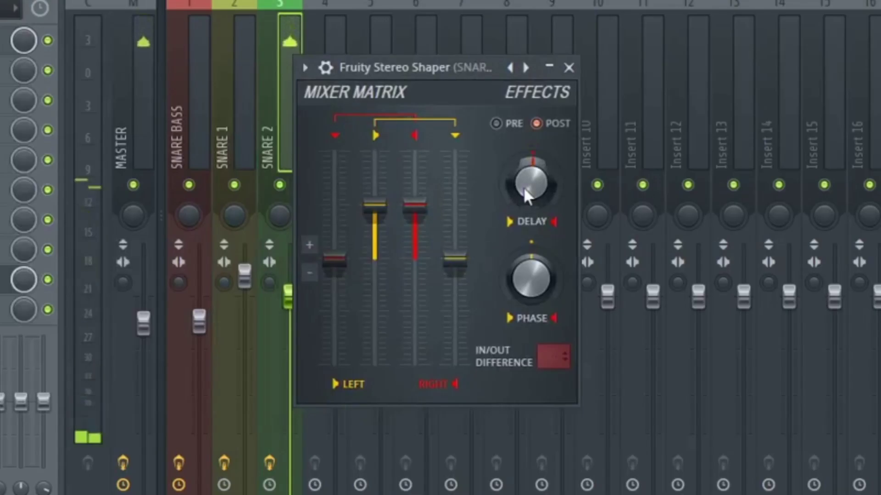
scroll(461, 271, up, 2)
scroll(331, 270, up, 2)
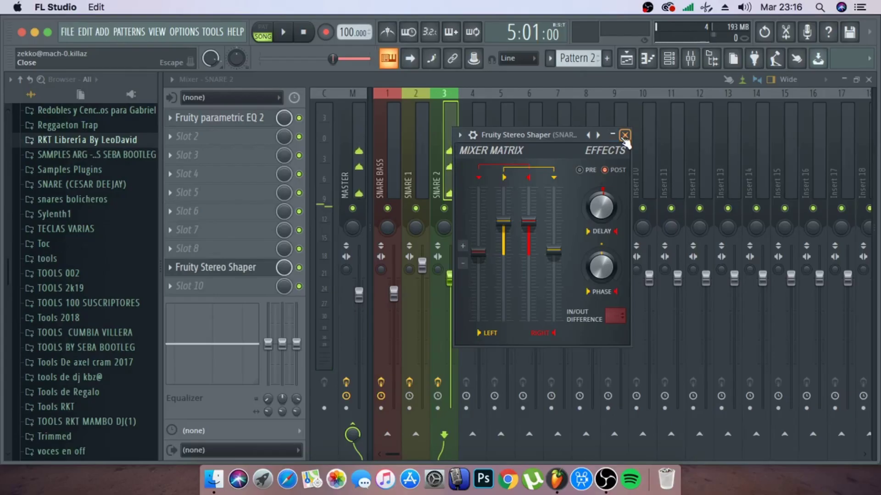
click(569, 68)
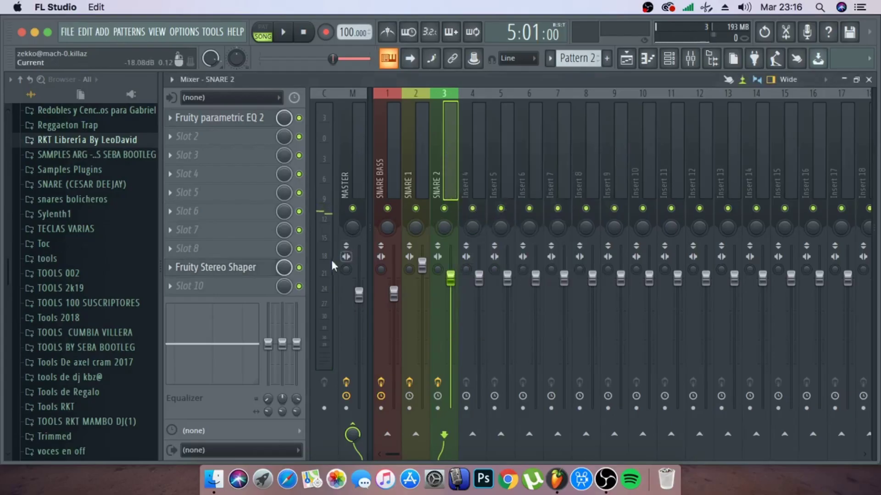
Step: Add Fruity Soft Clipper to slot 10 of SNARE 2, lower its threshold, raise its post gain, and close it
click(182, 291)
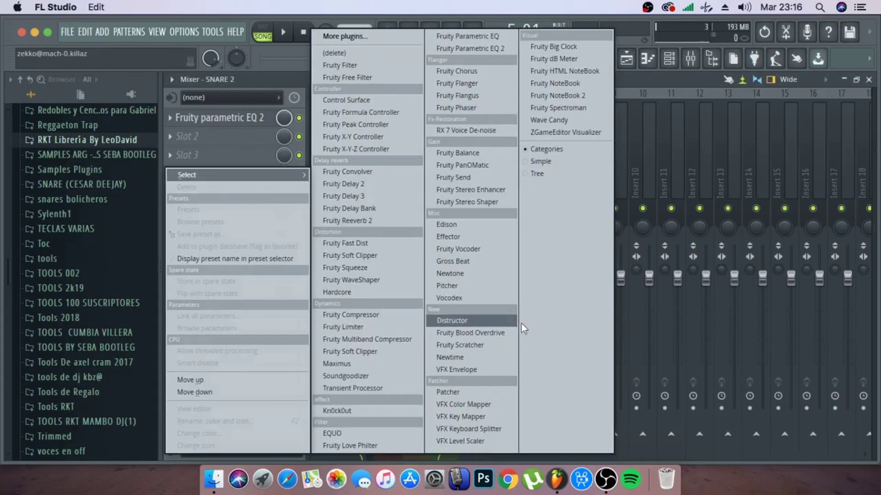
click(364, 355)
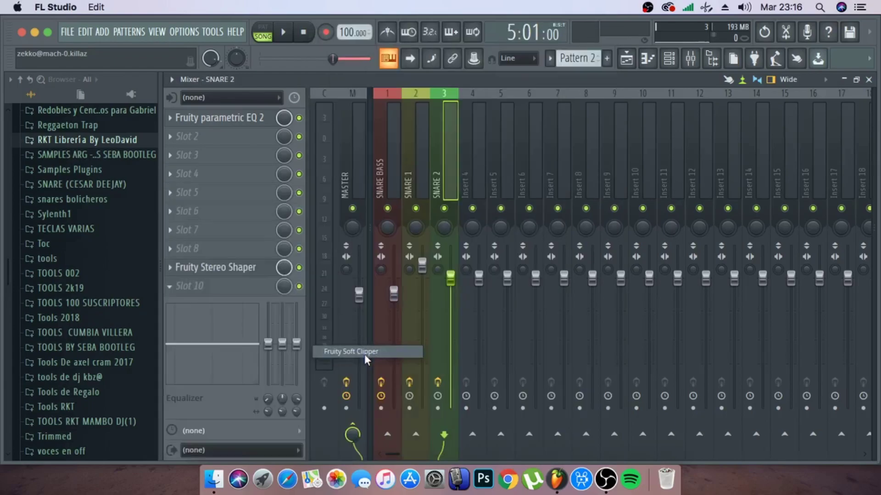
drag(316, 166, 535, 167)
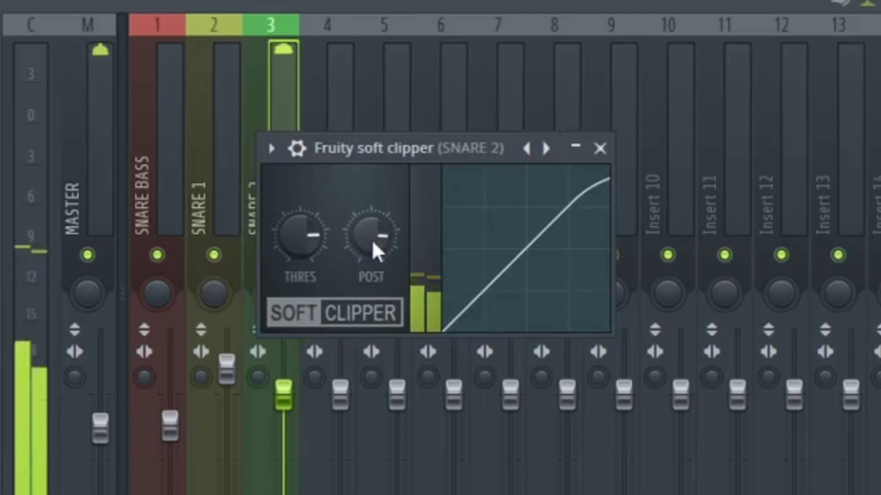
drag(495, 203, 494, 199)
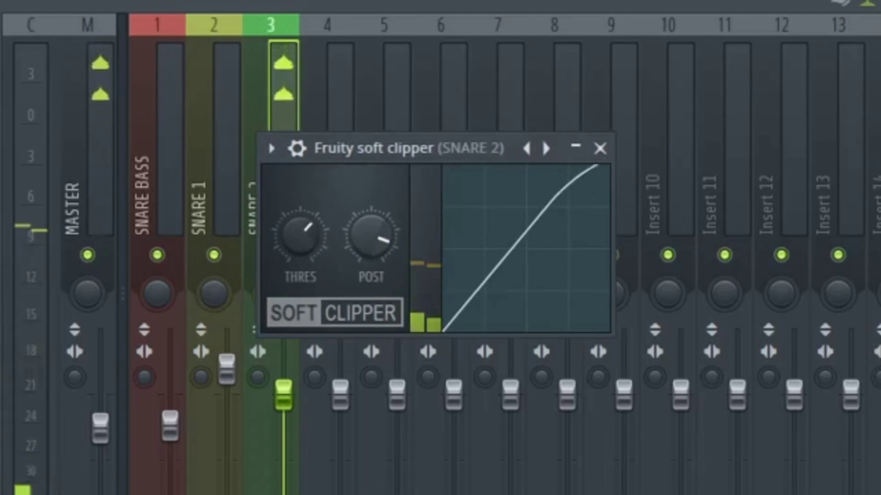
click(608, 151)
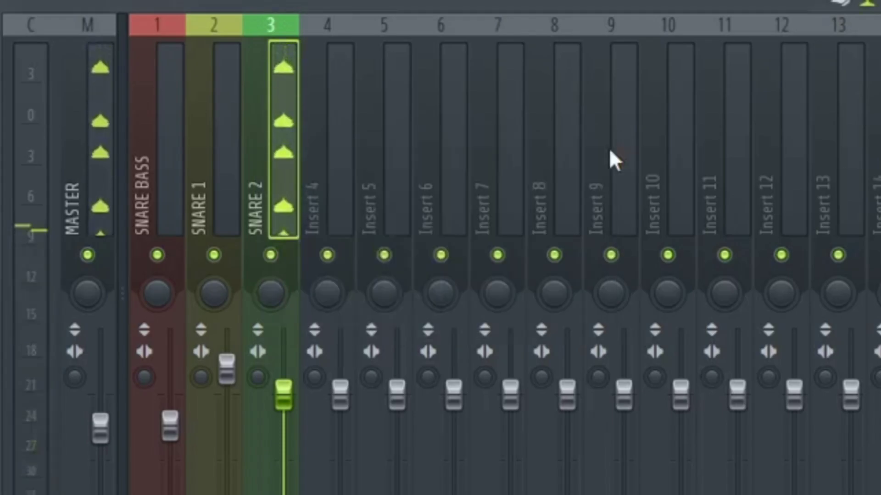